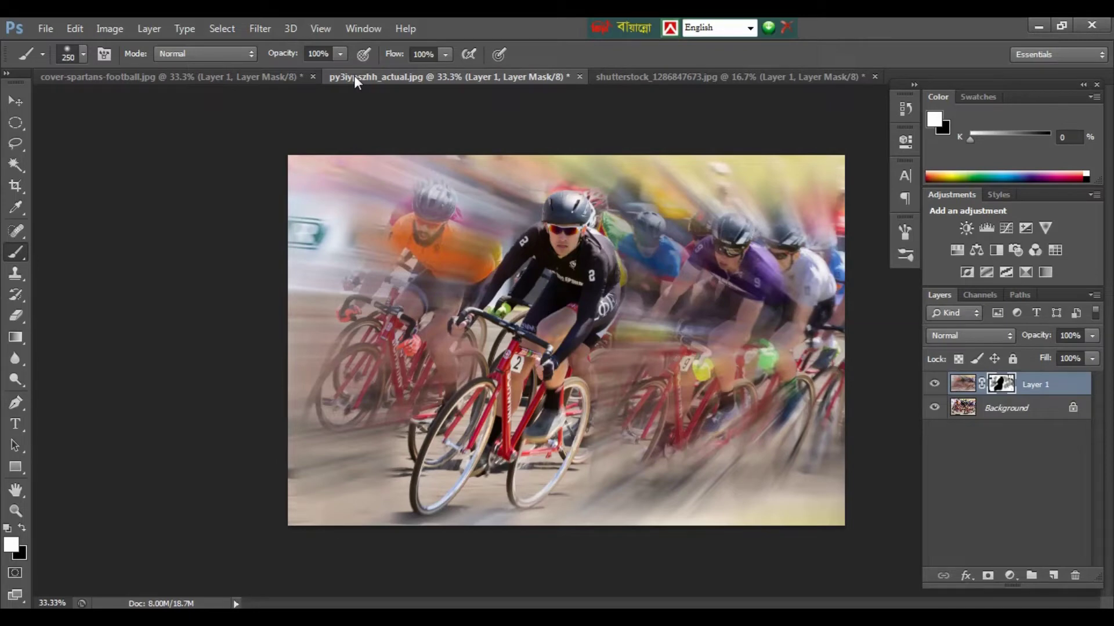
Browse the football player, stadium and cyclists example documents
left_click(604, 80)
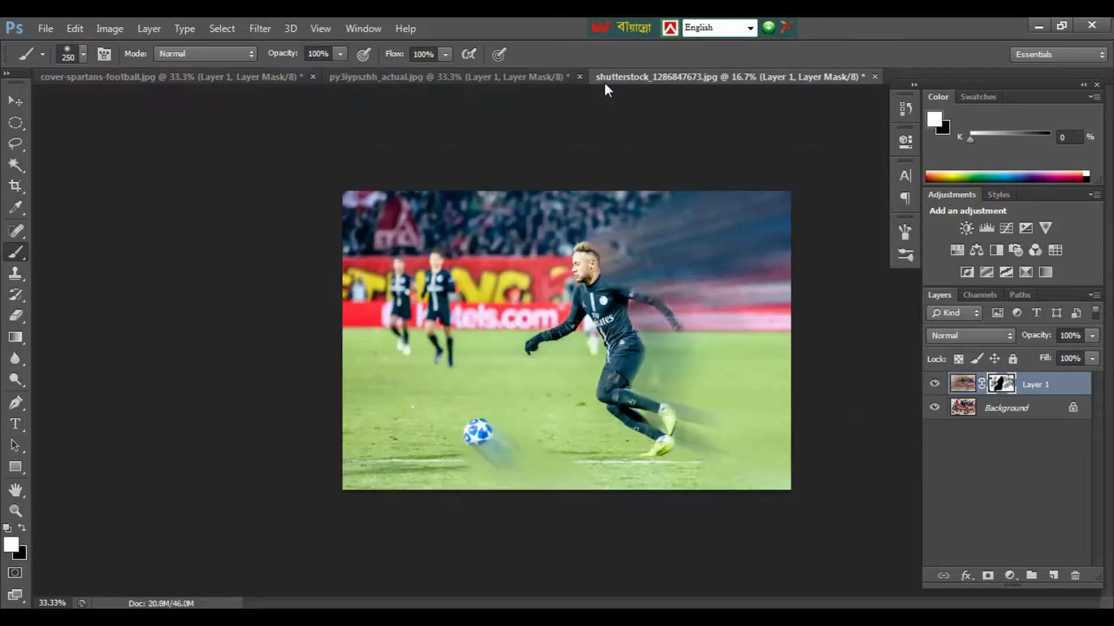
scroll(616, 121, "up", 2)
scroll(616, 122, "down", 1)
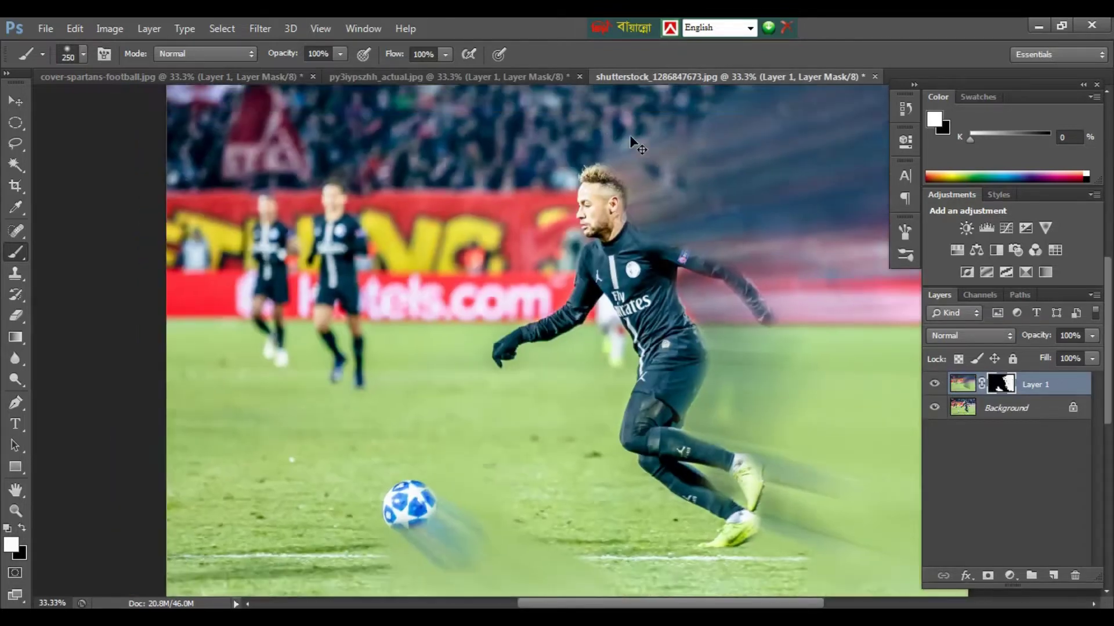
scroll(623, 128, "down", 1)
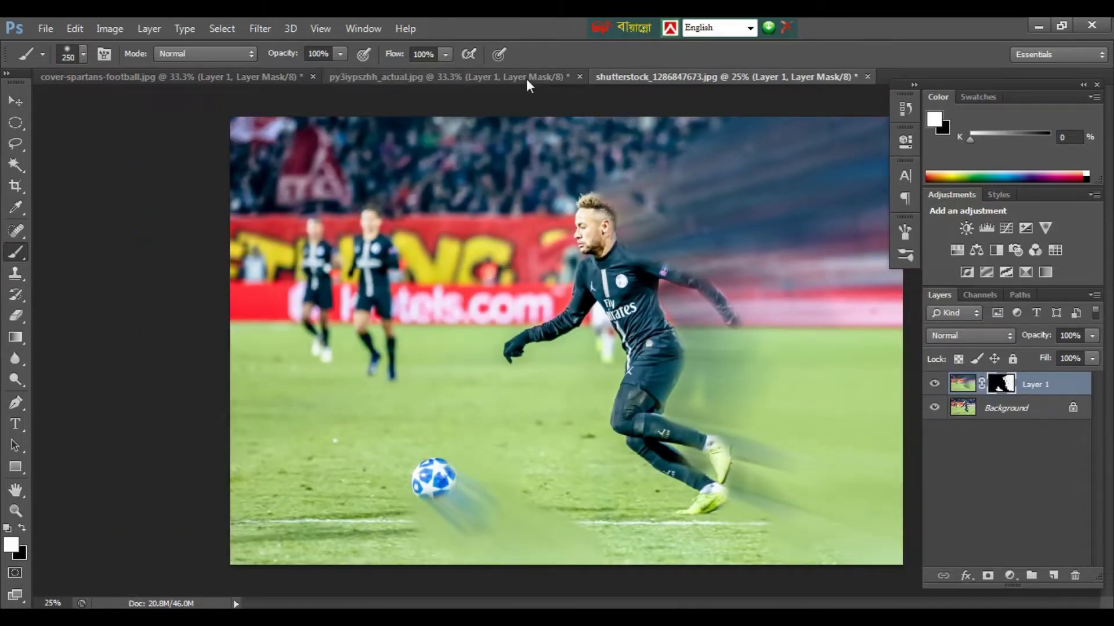
left_click(499, 72)
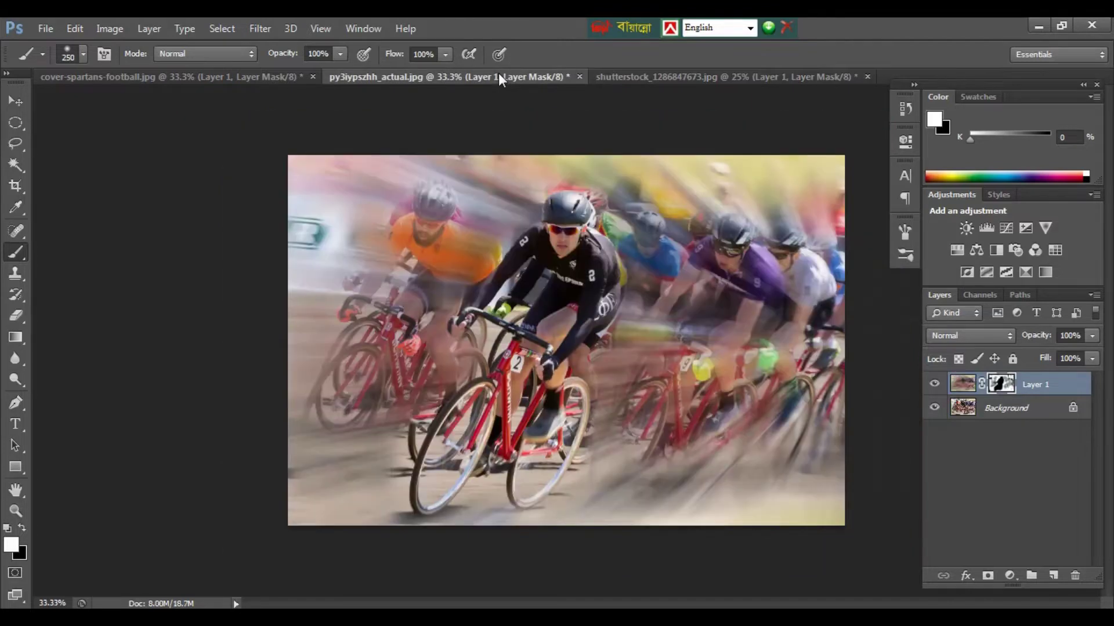
left_click(241, 77)
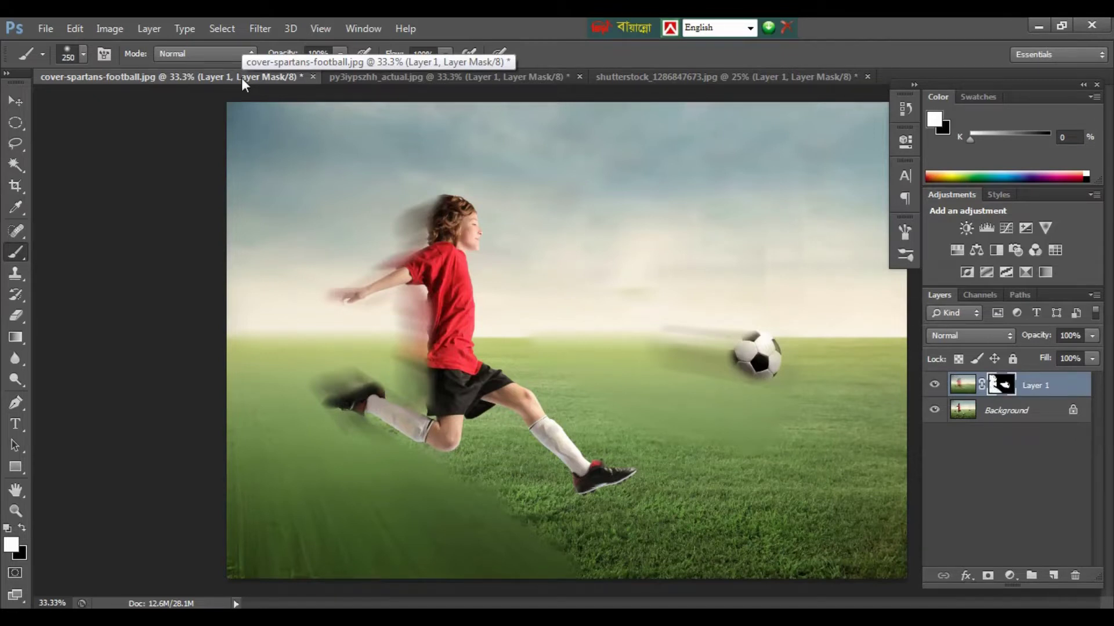
left_click(725, 76)
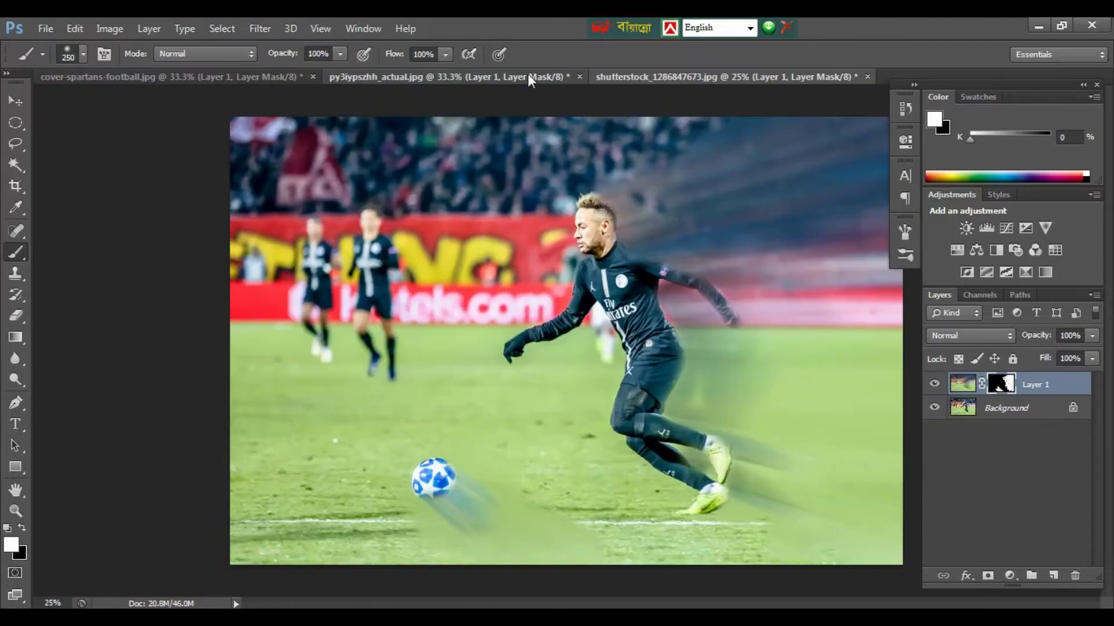
Return to py3iypszhh_actual.jpg and delete its blurred Layer 1 in the trash
left_click(527, 74)
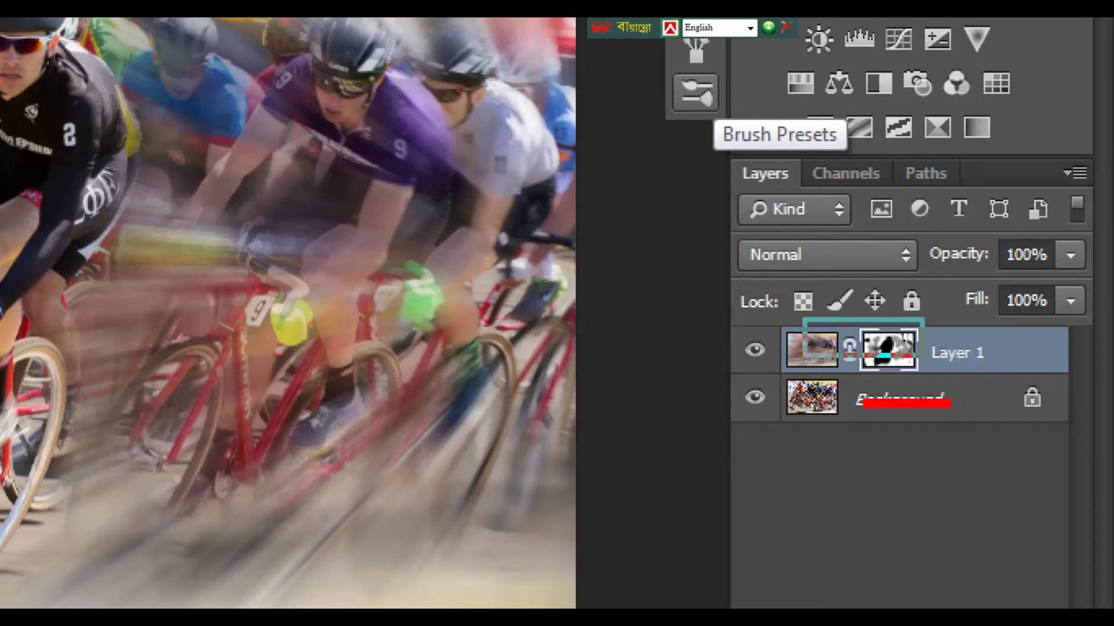
left_click_drag(803, 318, 949, 360)
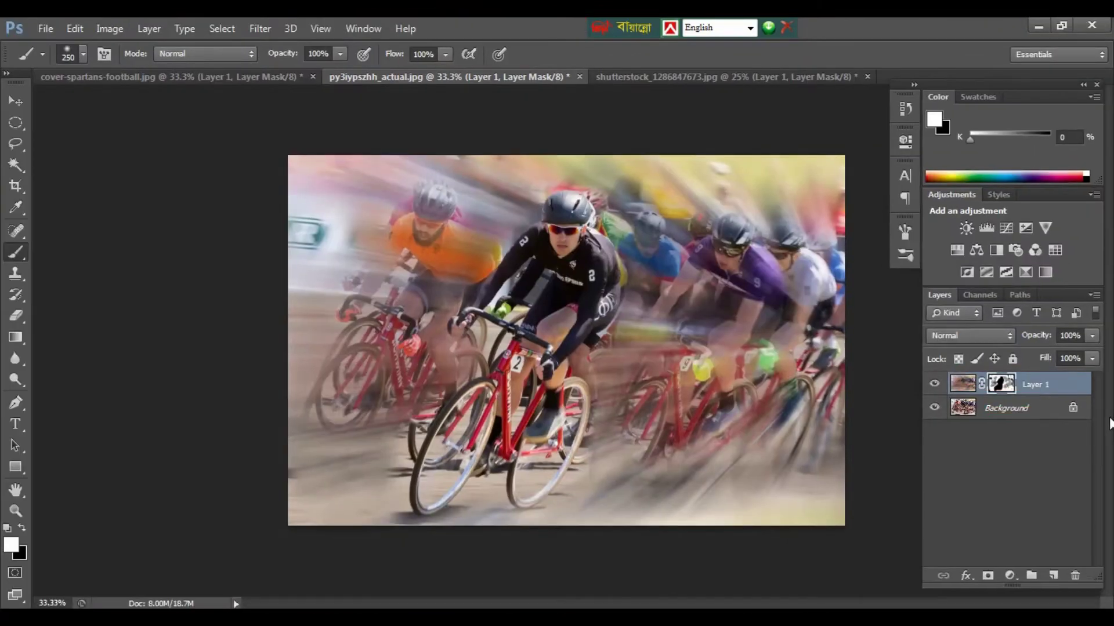
mouse_move(1052, 386)
left_mouse_down()
mouse_move(1088, 566)
mouse_move(1075, 575)
left_mouse_up()
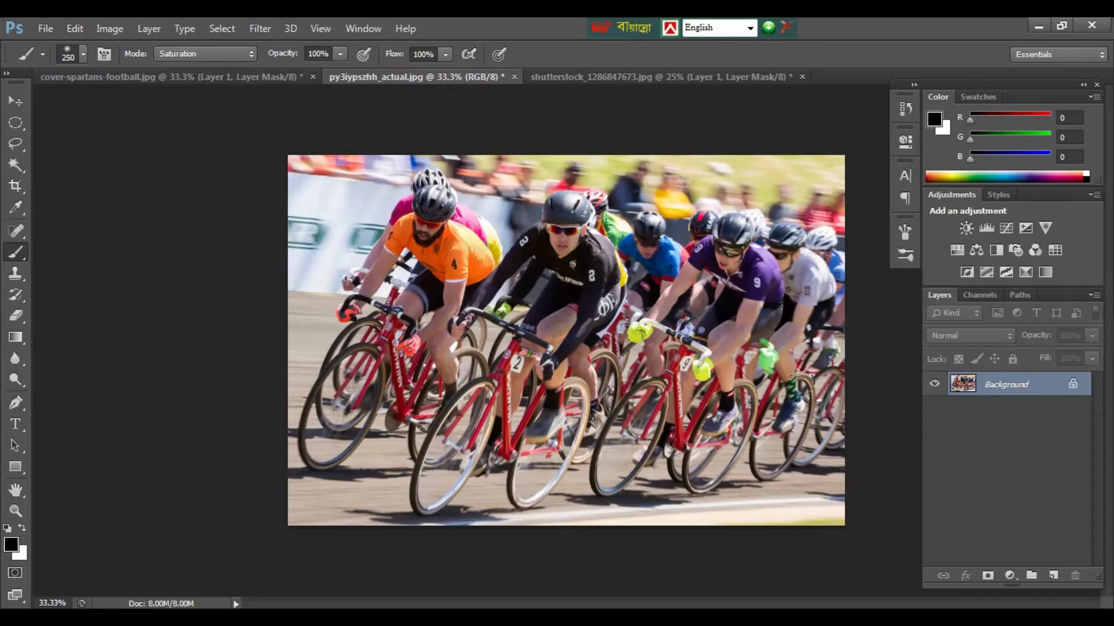
Duplicate the sharp cyclists Background into Layer 1 with Ctrl+J
key("ctrl+plus")
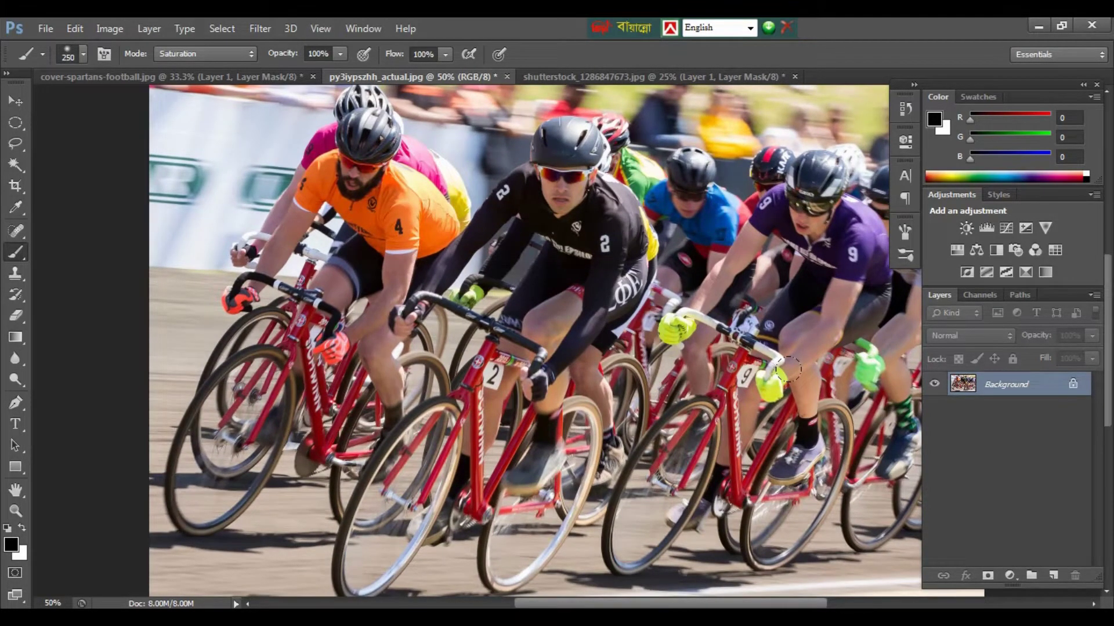
key("ctrl+minus")
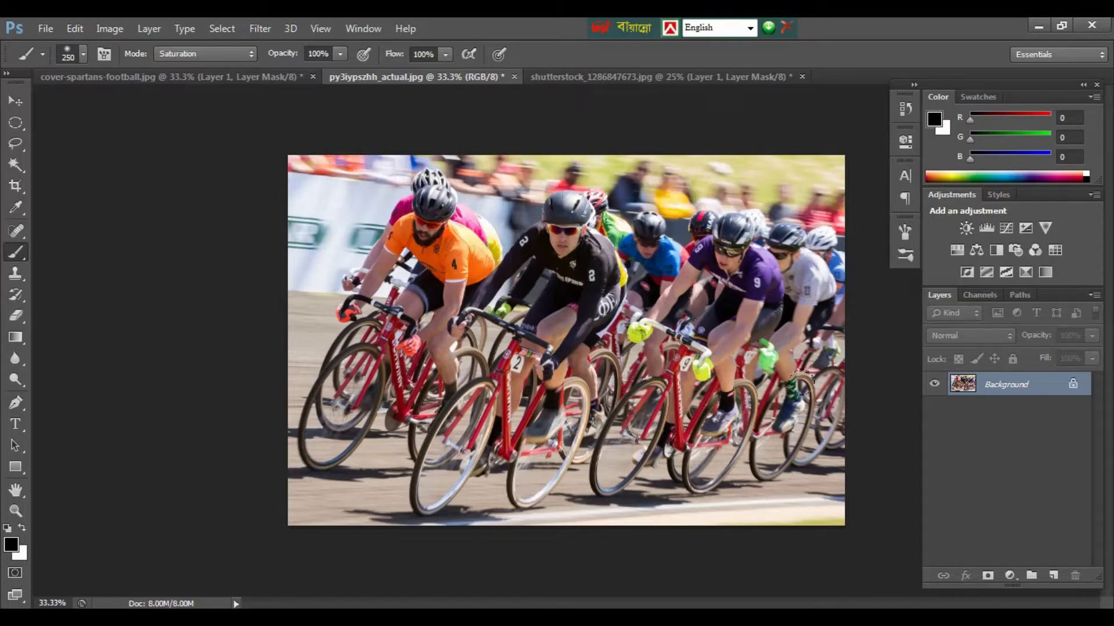
key("ctrl+j")
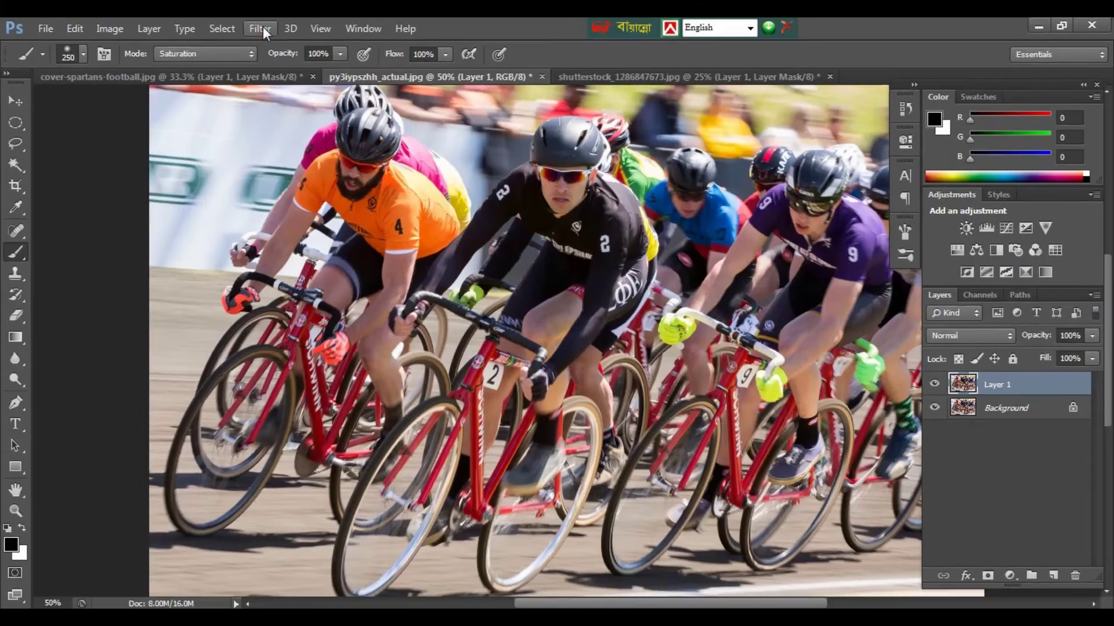
Apply a Radial Blur to Layer 1: Zoom, Good quality, Amount 40, centre shifted right
left_click(259, 27)
mouse_move(268, 192)
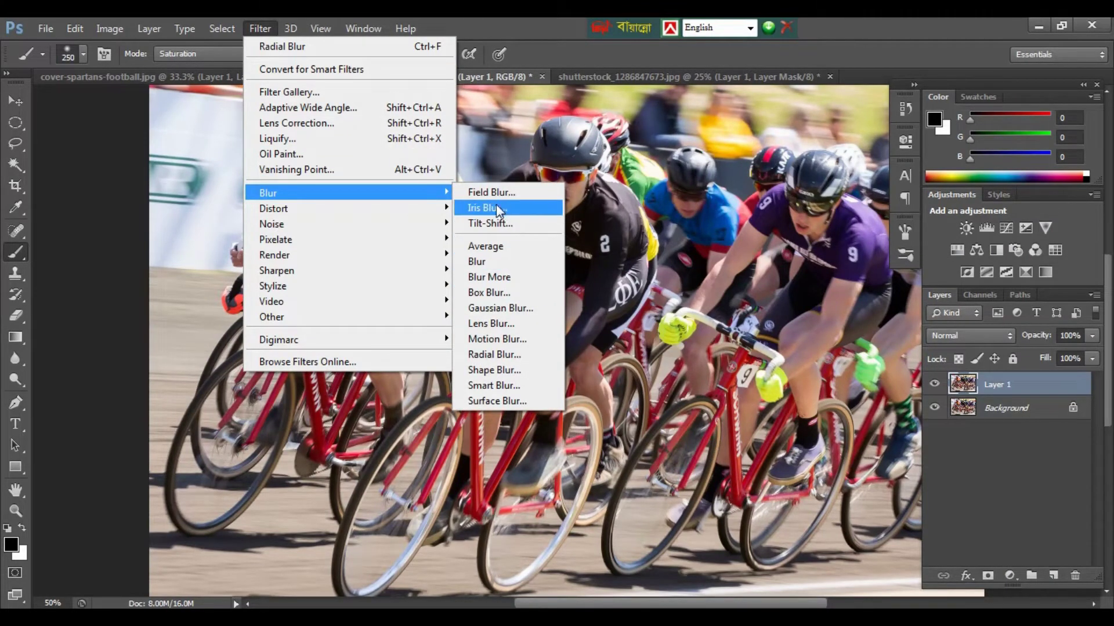
left_click(489, 353)
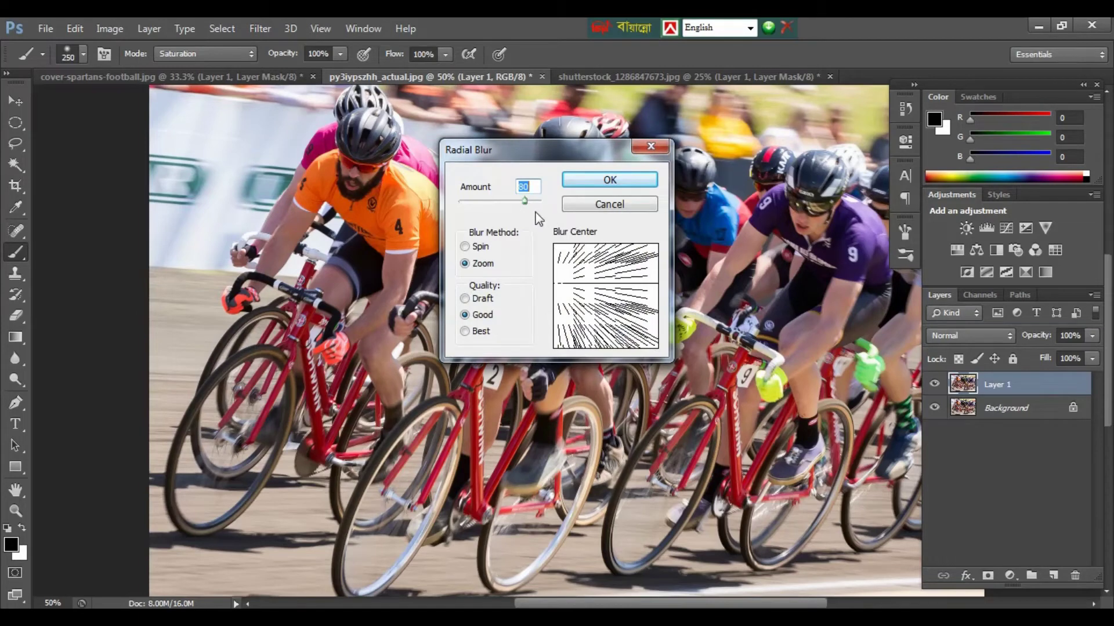
mouse_move(580, 280)
left_mouse_down()
mouse_move(626, 281)
mouse_move(604, 298)
left_mouse_up()
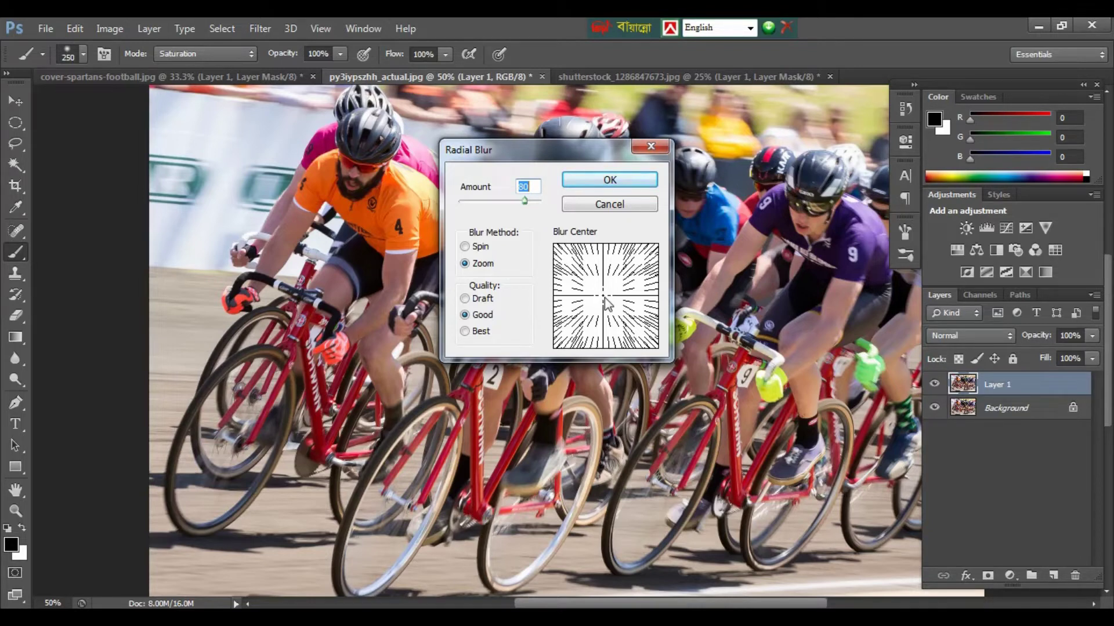
left_click_drag(604, 297, 657, 299)
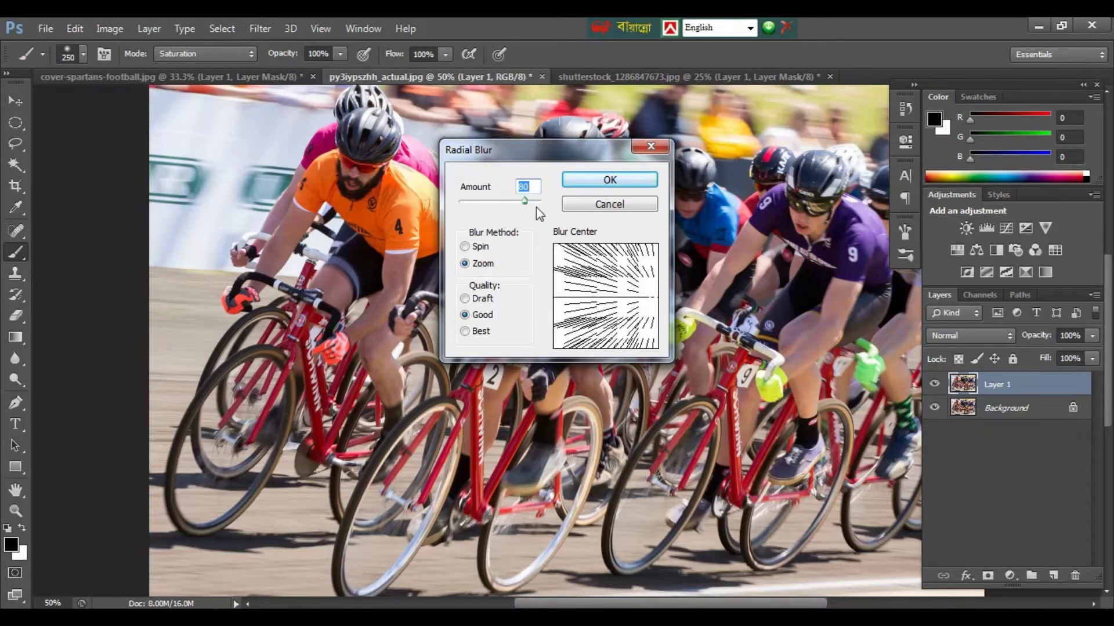
left_click_drag(527, 203, 494, 207)
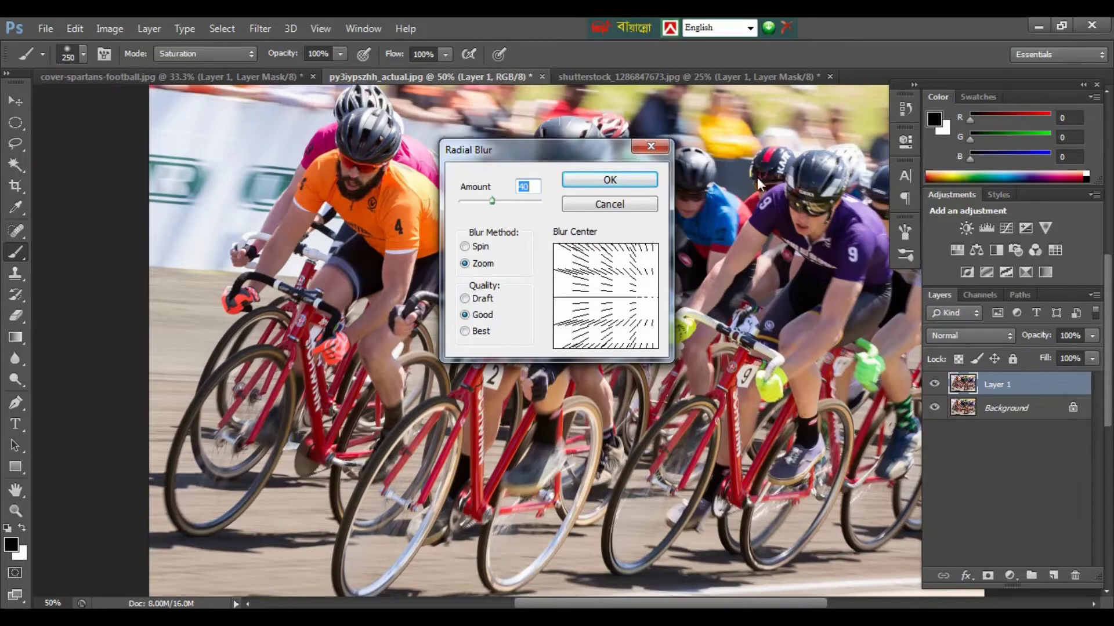
left_click(615, 182)
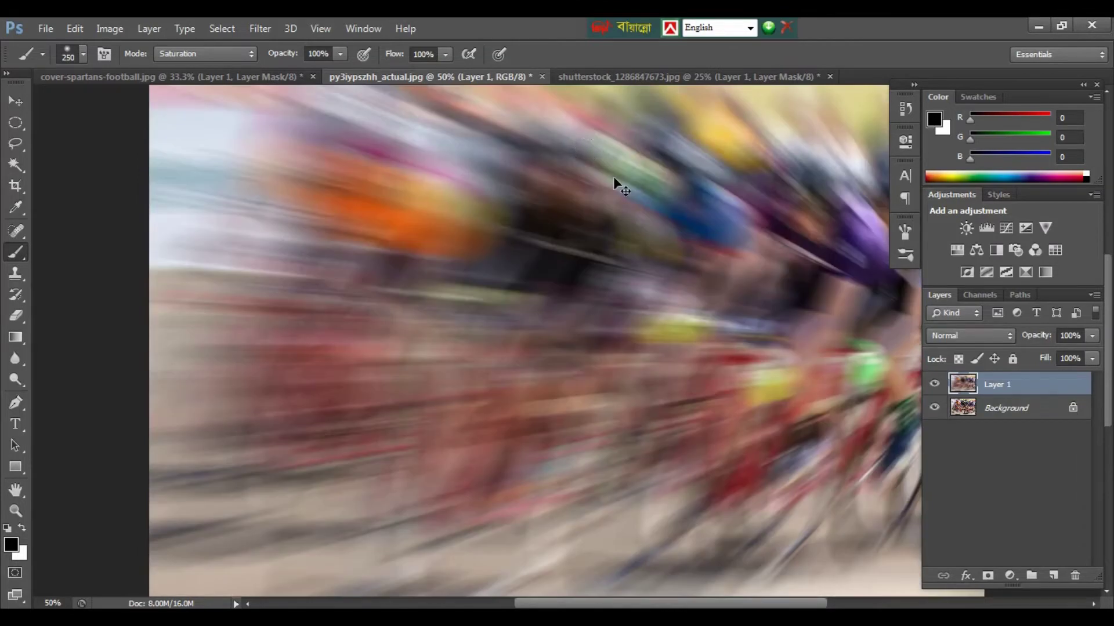
Zoom out and add a white layer mask to the blurred Layer 1
key("ctrl+minus")
key("ctrl+minus")
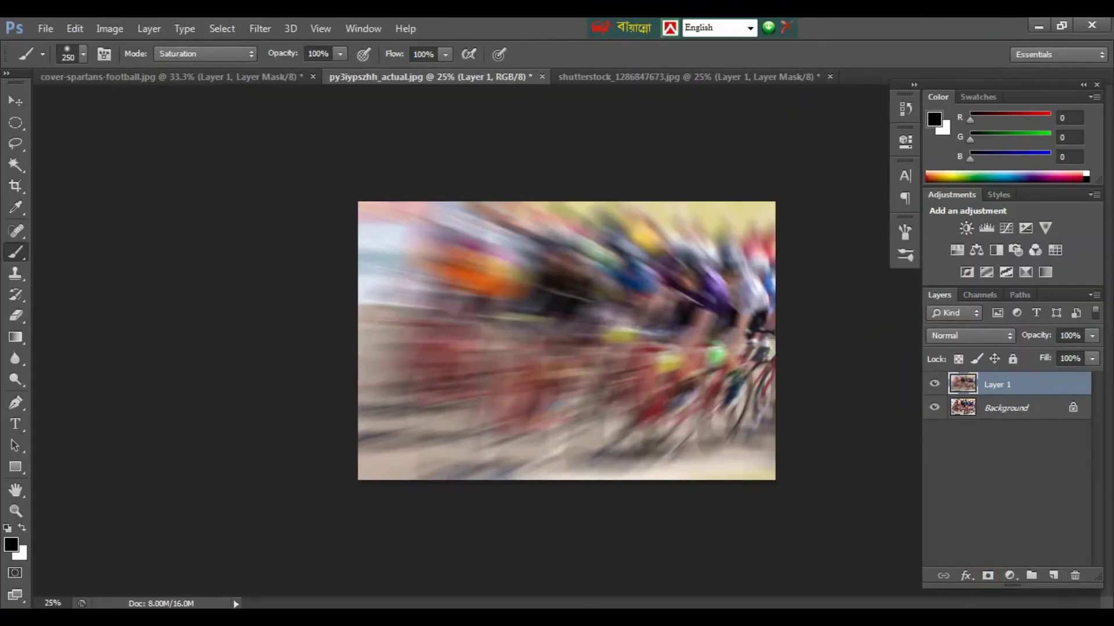
left_click(988, 577)
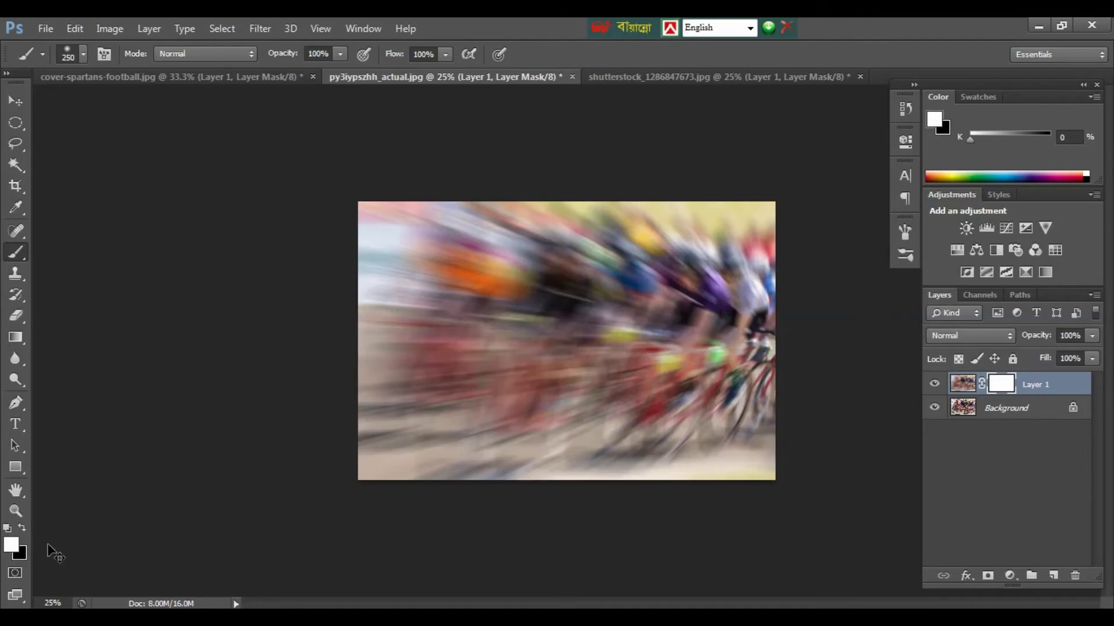
Invert Layer 1's mask to black with Ctrl+I, hiding the radial blur
key("ctrl+i")
key("ctrl+plus")
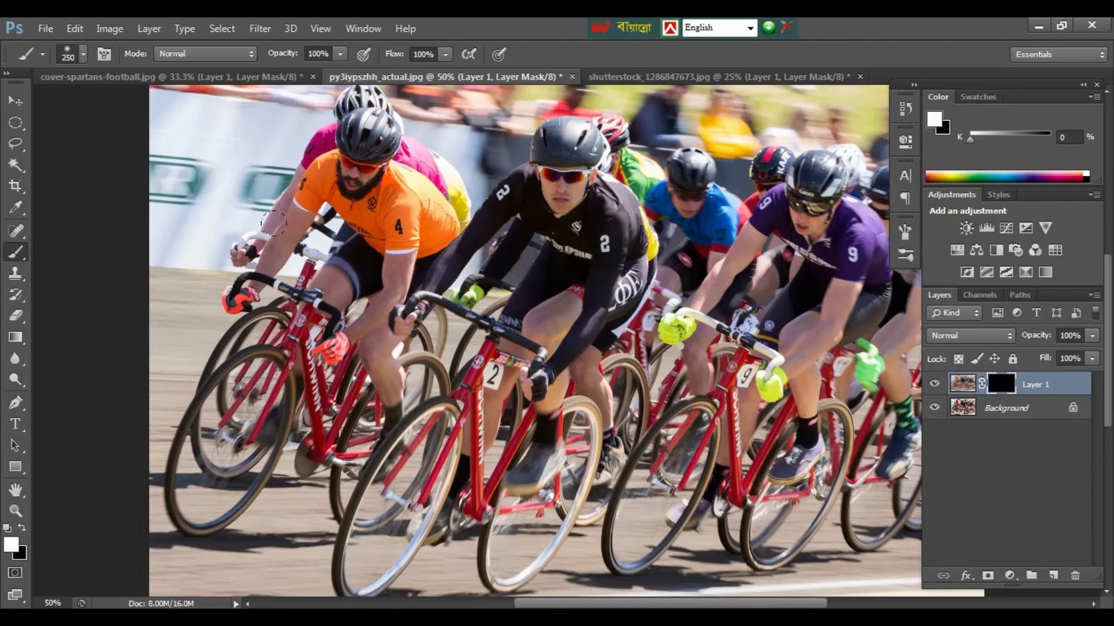
Paint blur back over the banner, rider 9, road, yellow glove and trailing riders
mouse_move(190, 186)
left_mouse_down()
mouse_move(226, 122)
mouse_move(378, 199)
mouse_move(339, 333)
mouse_move(464, 78)
mouse_move(574, 133)
mouse_move(644, 99)
mouse_move(725, 163)
mouse_move(830, 114)
mouse_move(640, 238)
mouse_move(794, 404)
mouse_move(809, 446)
left_mouse_up()
key("ctrl+minus")
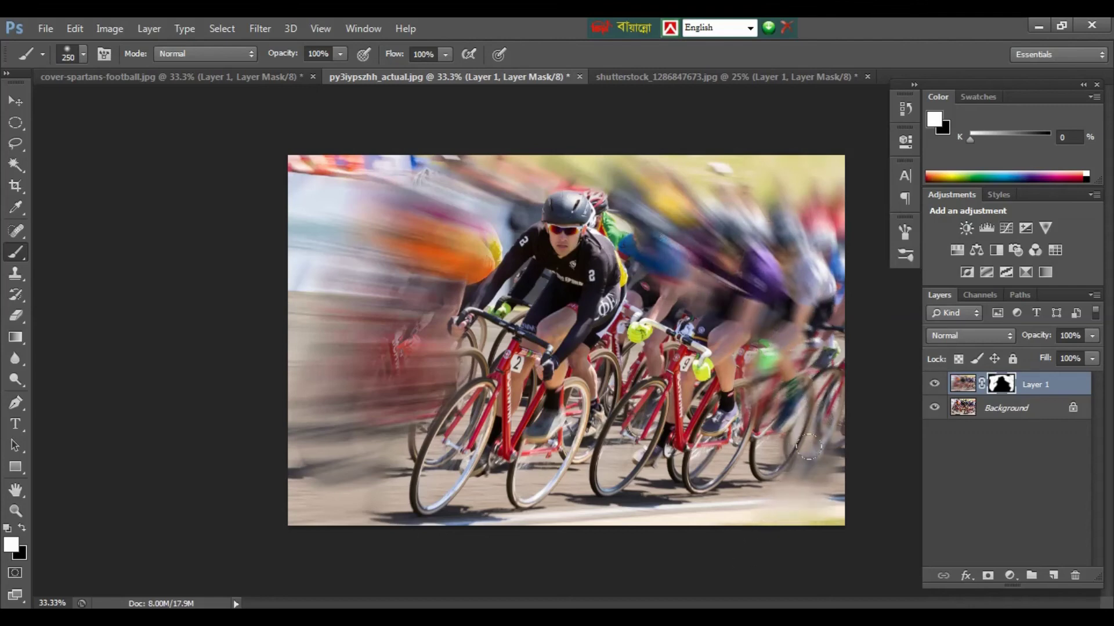
mouse_move(752, 389)
left_mouse_down()
mouse_move(696, 487)
mouse_move(705, 335)
mouse_move(725, 394)
mouse_move(655, 355)
mouse_move(676, 337)
mouse_move(594, 458)
left_mouse_up()
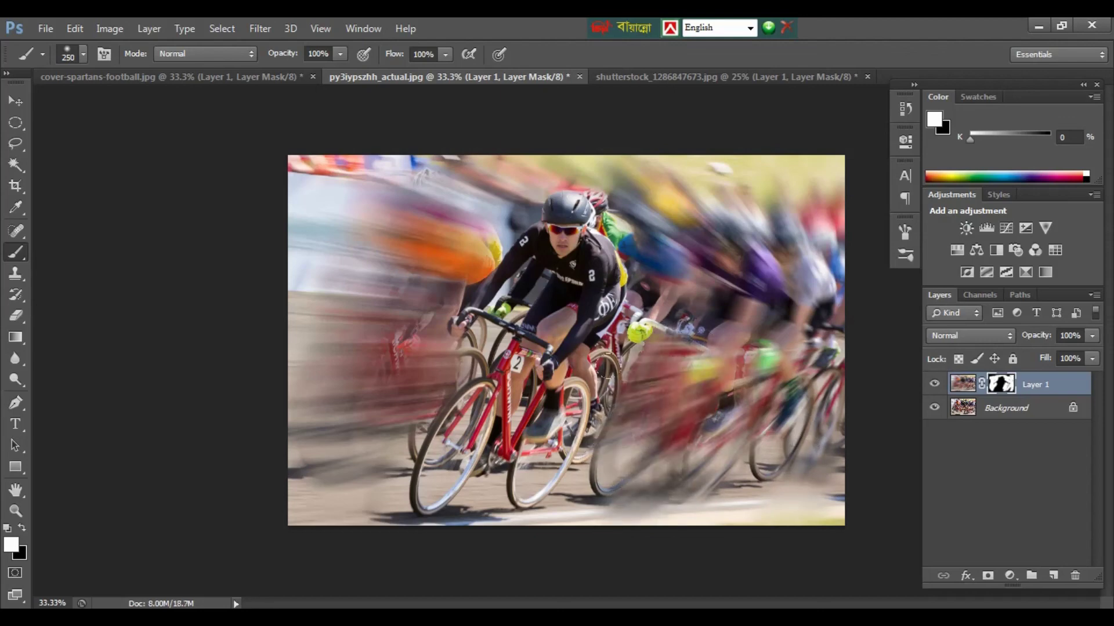
left_click_drag(632, 326, 618, 366)
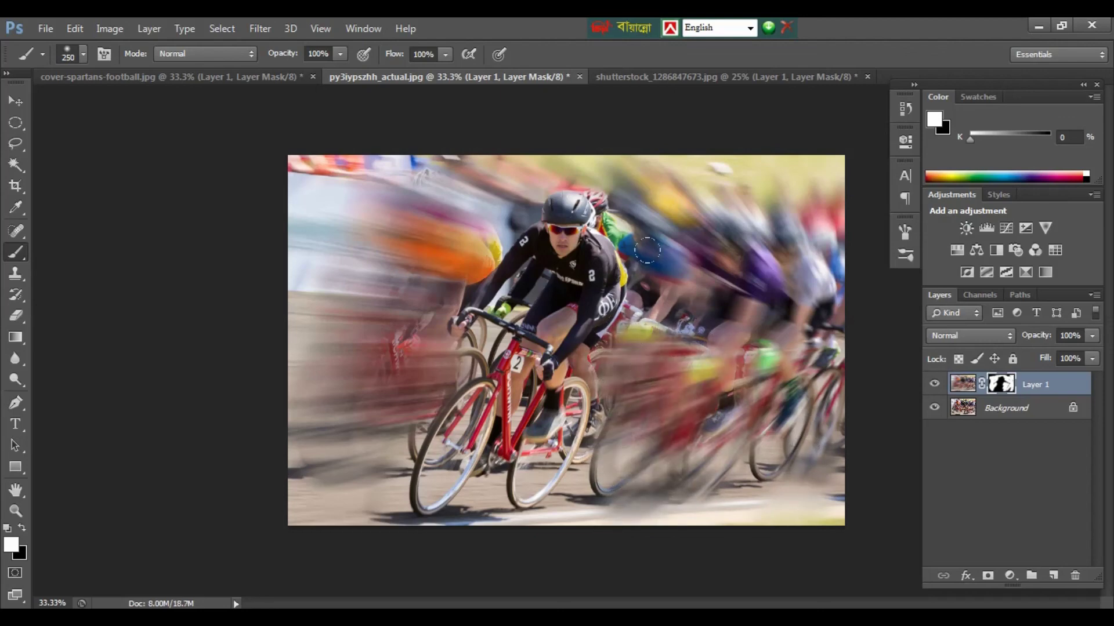
mouse_move(647, 250)
left_mouse_down()
mouse_move(609, 215)
mouse_move(598, 168)
left_mouse_up()
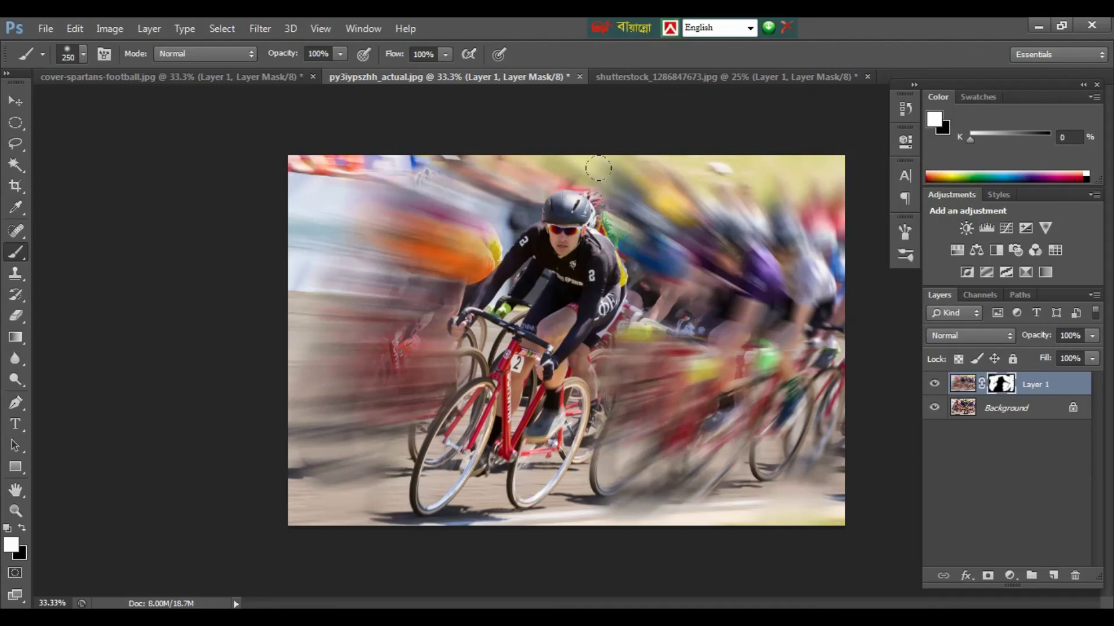